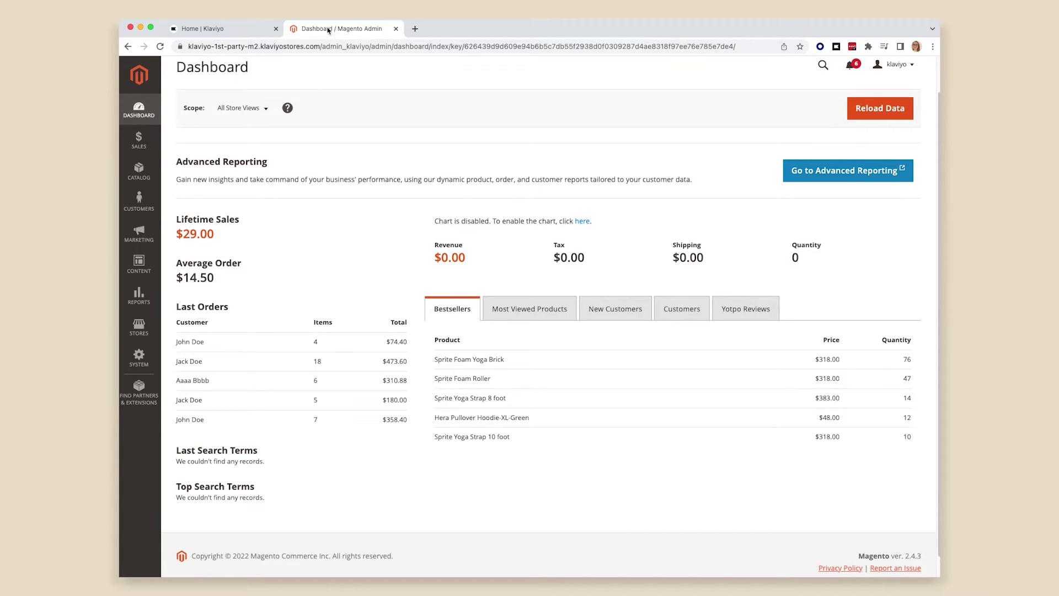
- Switch to the 'Home | Klaviyo' browser tab
{"action": "left_click", "coordinate": [236, 30]}
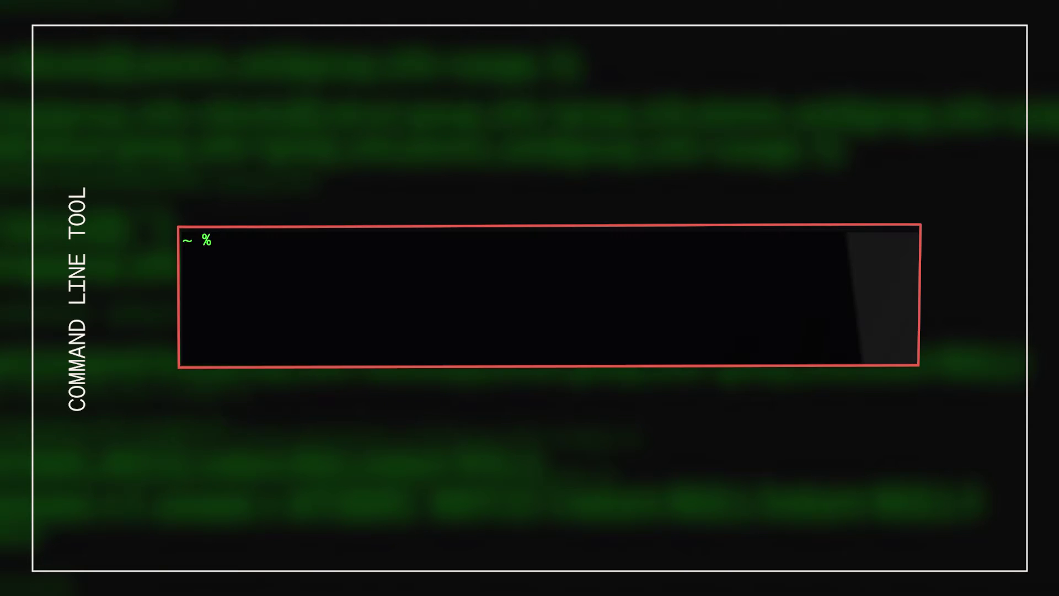
- Enter php bin/magento setup:static-content-deploy -f at the terminal prompt
{"action": "type", "text": "hp bin/magen"}
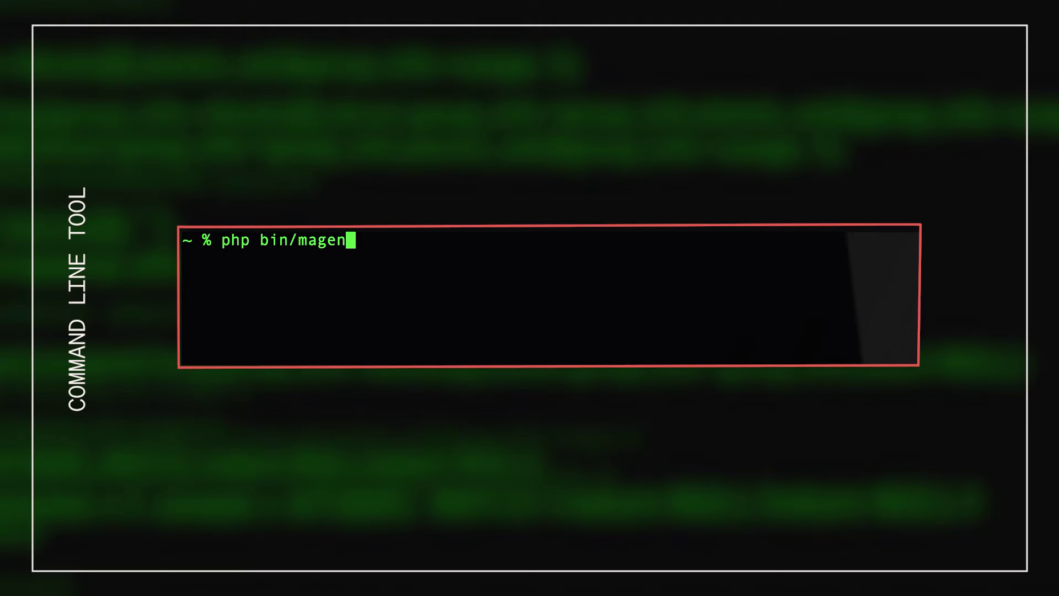
{"action": "type", "text": "to setu"}
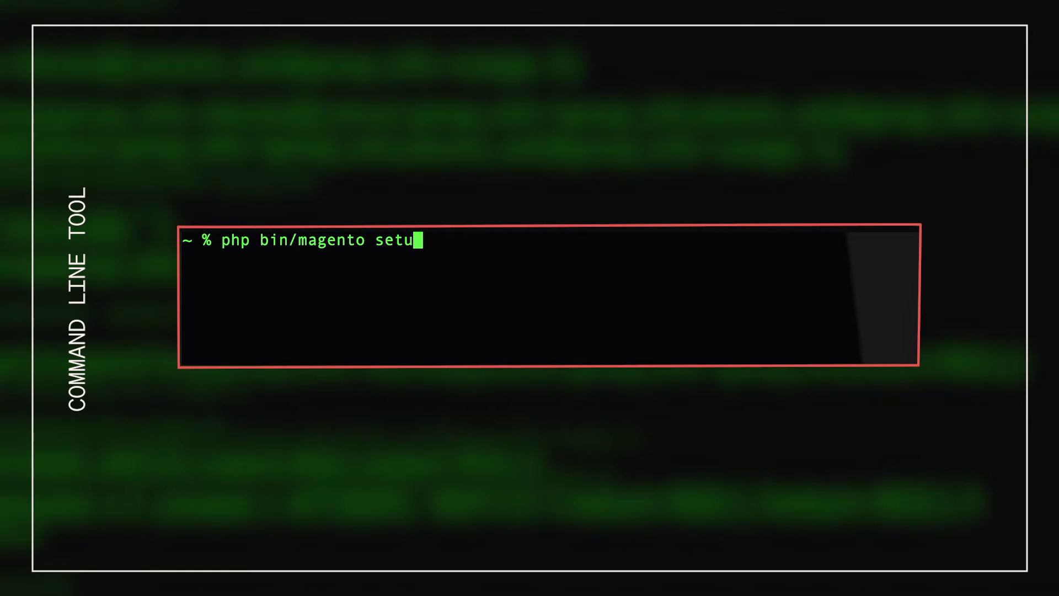
{"action": "type", "text": "p:stati"}
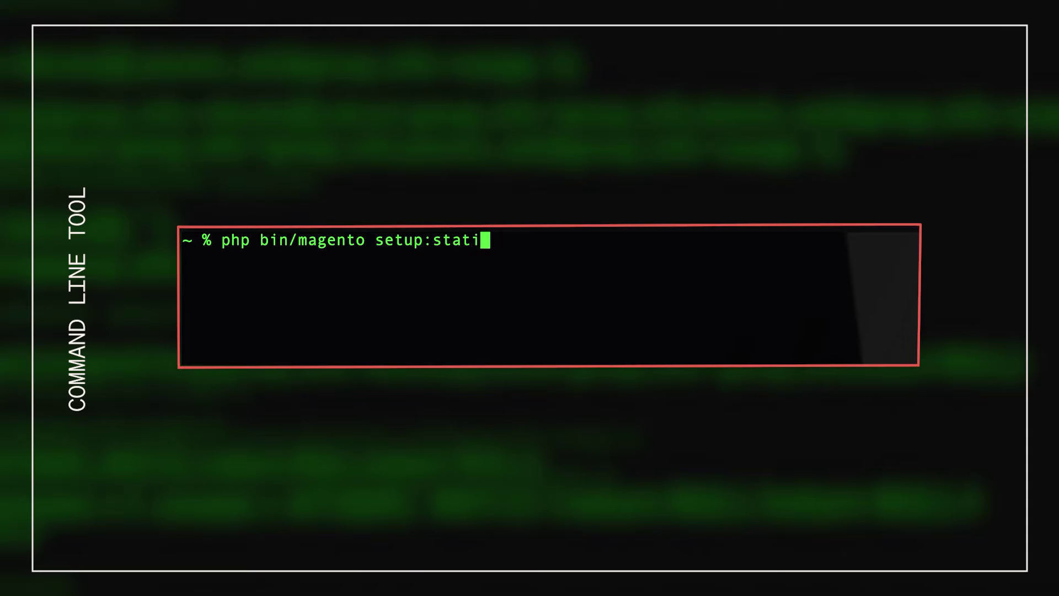
{"action": "type", "text": "c-content-de"}
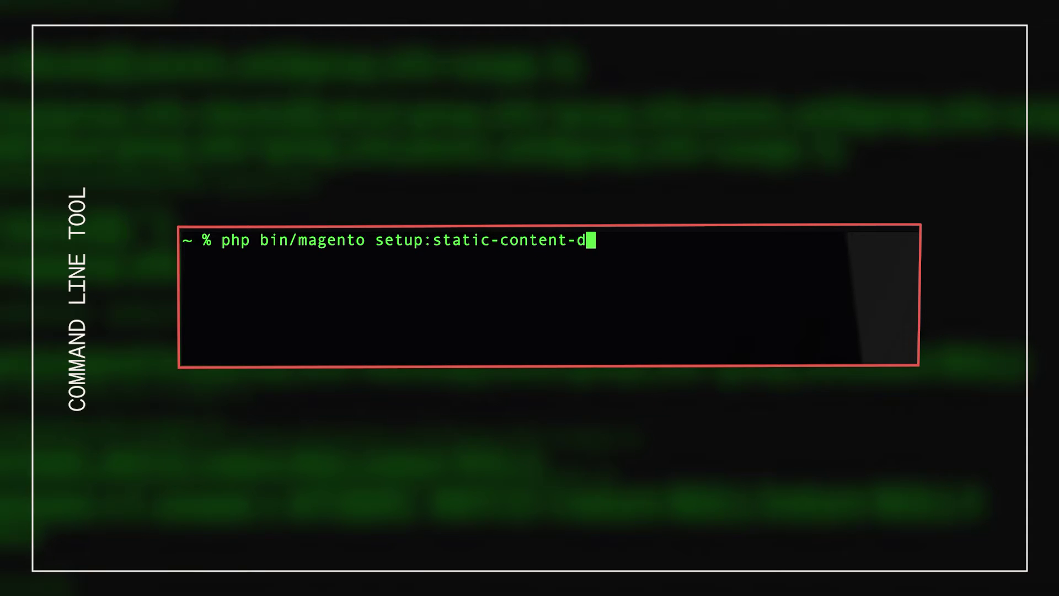
{"action": "type", "text": "ploy -f"}
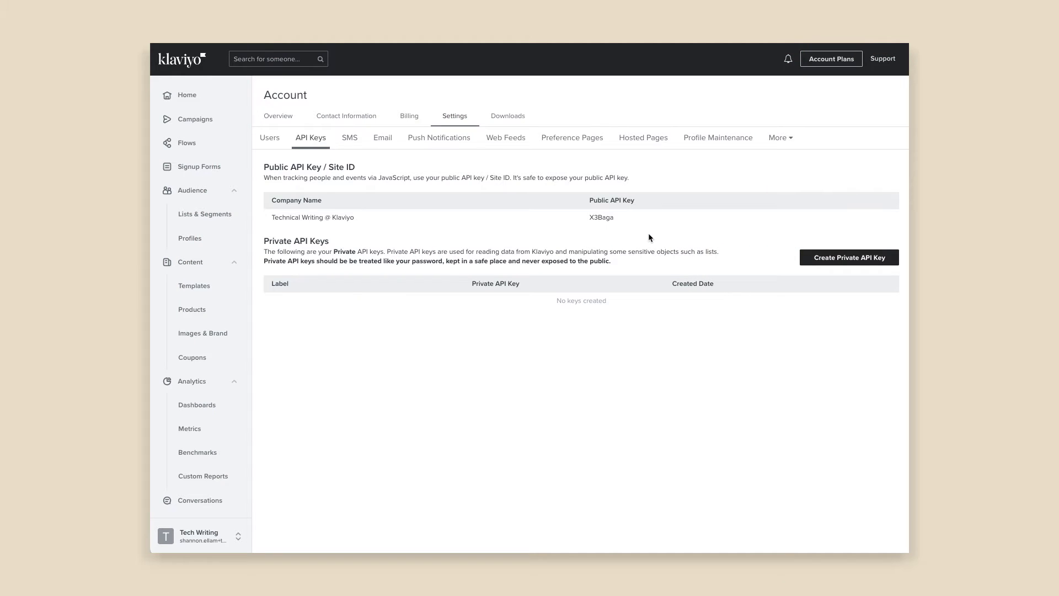
- Select the Public API Key value on Klaviyo's API Keys settings page
{"action": "double_click", "coordinate": [596, 217]}
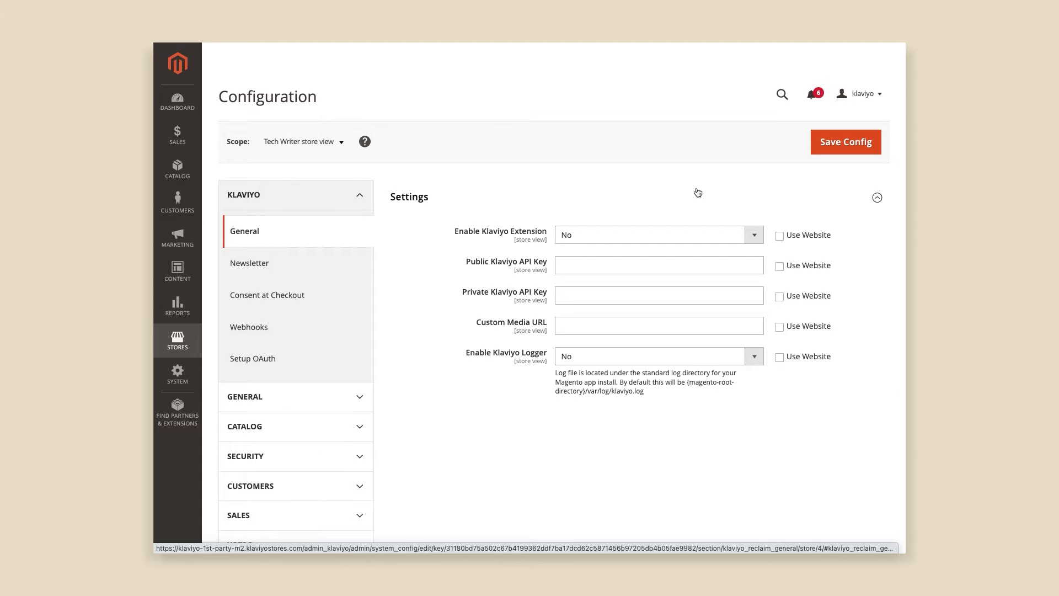
- Set Enable Klaviyo Extension to Yes and fill in the public Klaviyo API key
{"action": "left_click", "coordinate": [702, 232]}
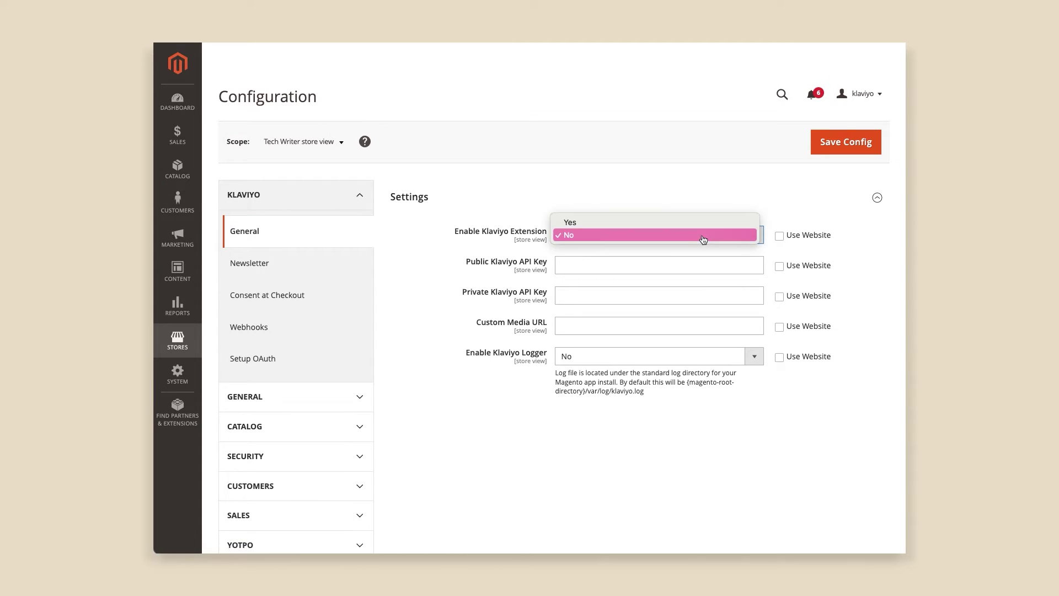
{"action": "left_click", "coordinate": [671, 223]}
{"action": "left_click", "coordinate": [646, 260]}
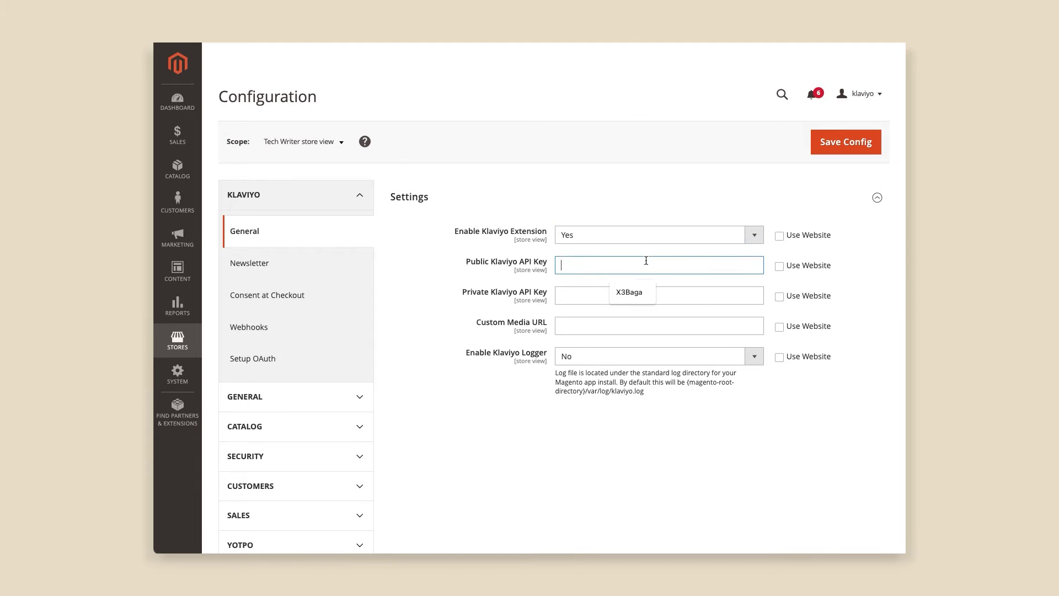
{"action": "left_click", "coordinate": [639, 291]}
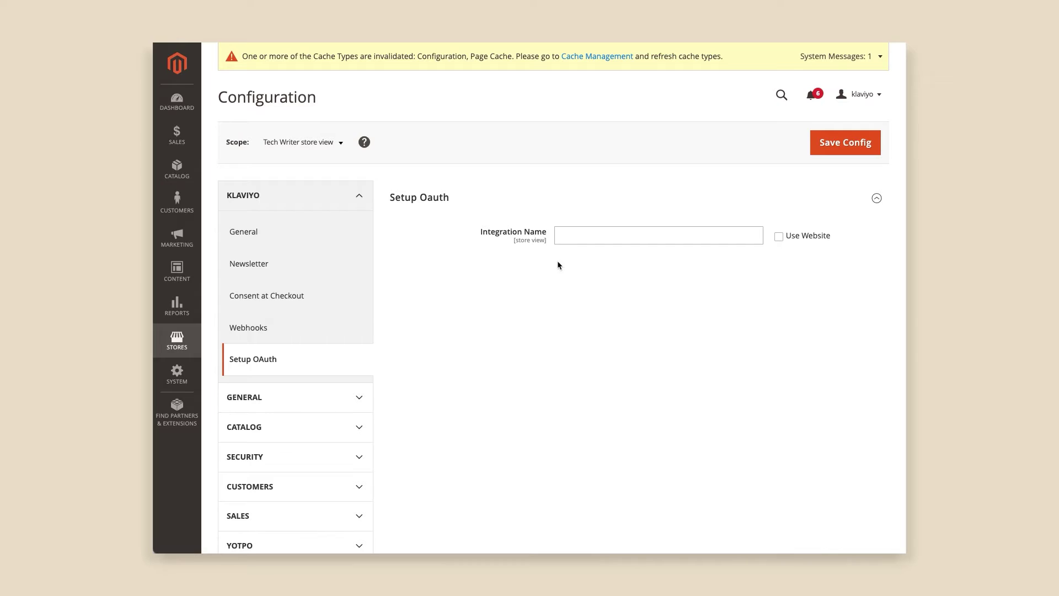
- Enter 'Test' as the OAuth Integration Name and save the configuration
{"action": "left_click", "coordinate": [575, 238]}
{"action": "type", "text": "Test"}
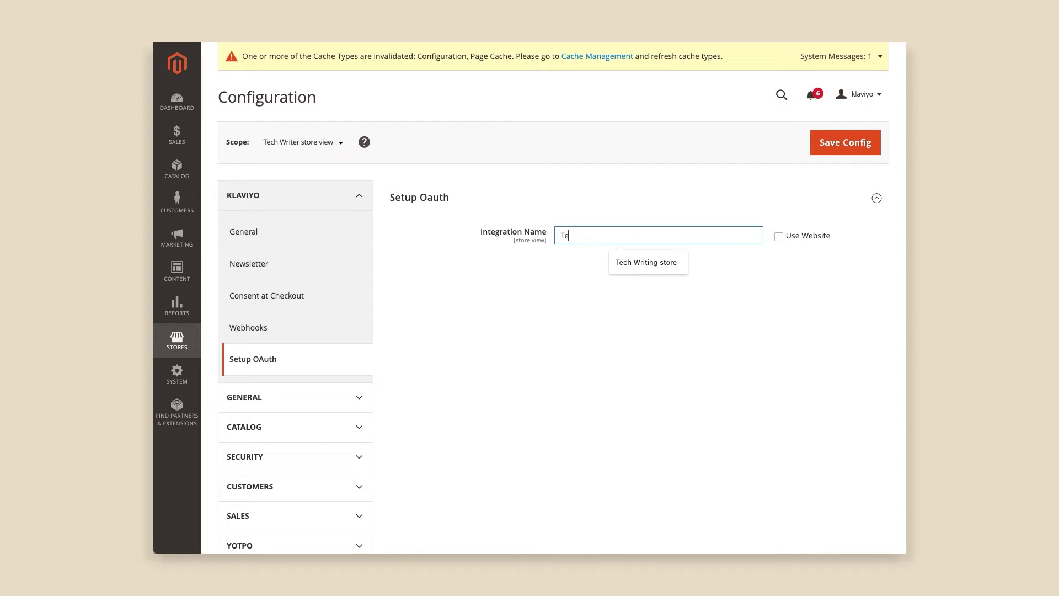
{"action": "left_click", "coordinate": [828, 147]}
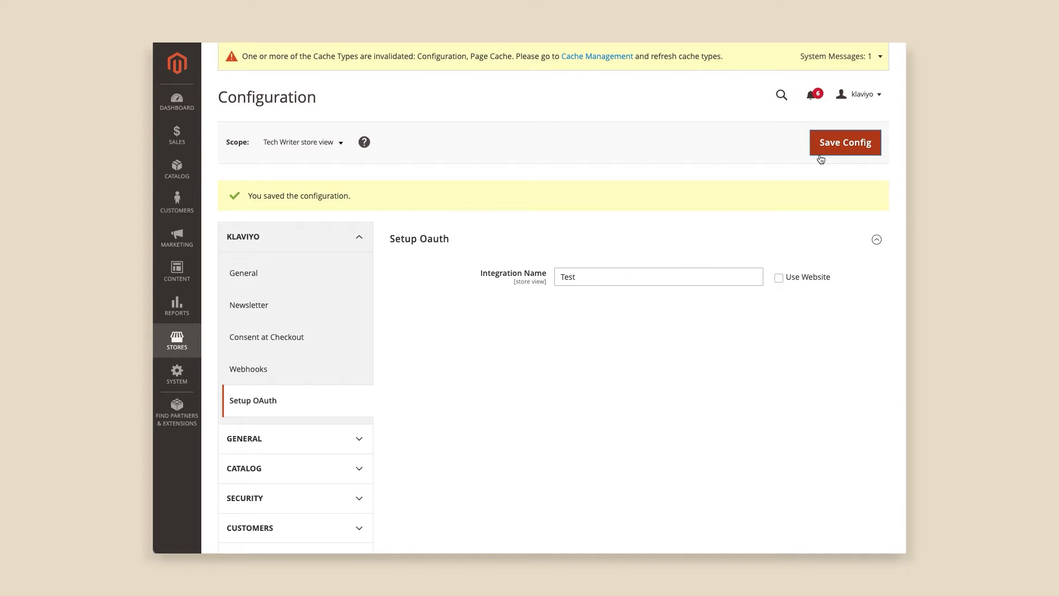
{"action": "left_click", "coordinate": [186, 379]}
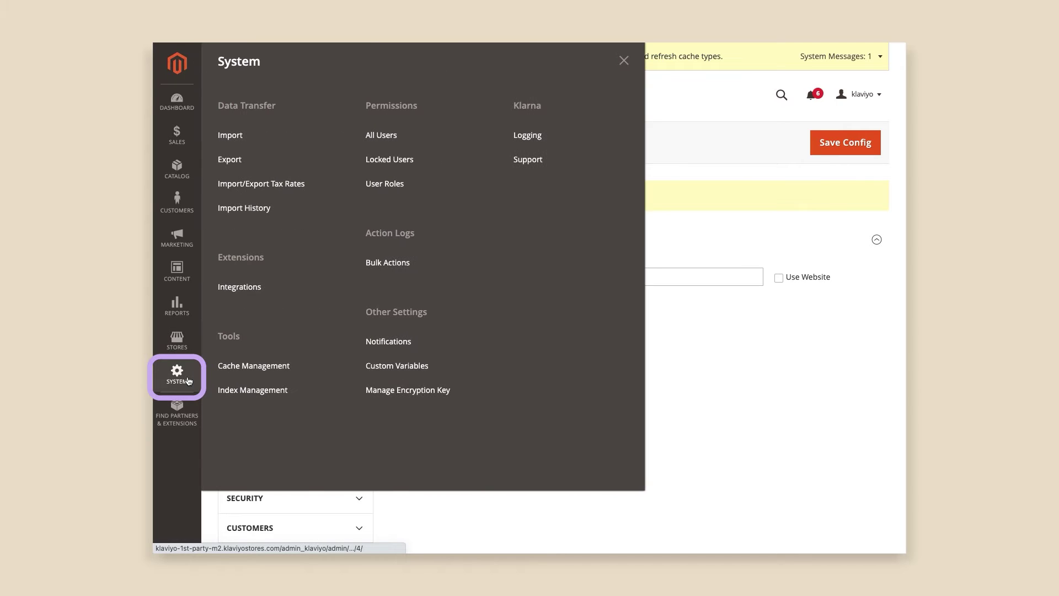
- Activate the Test integration under System > Integrations and allow its API access
{"action": "left_click", "coordinate": [238, 287]}
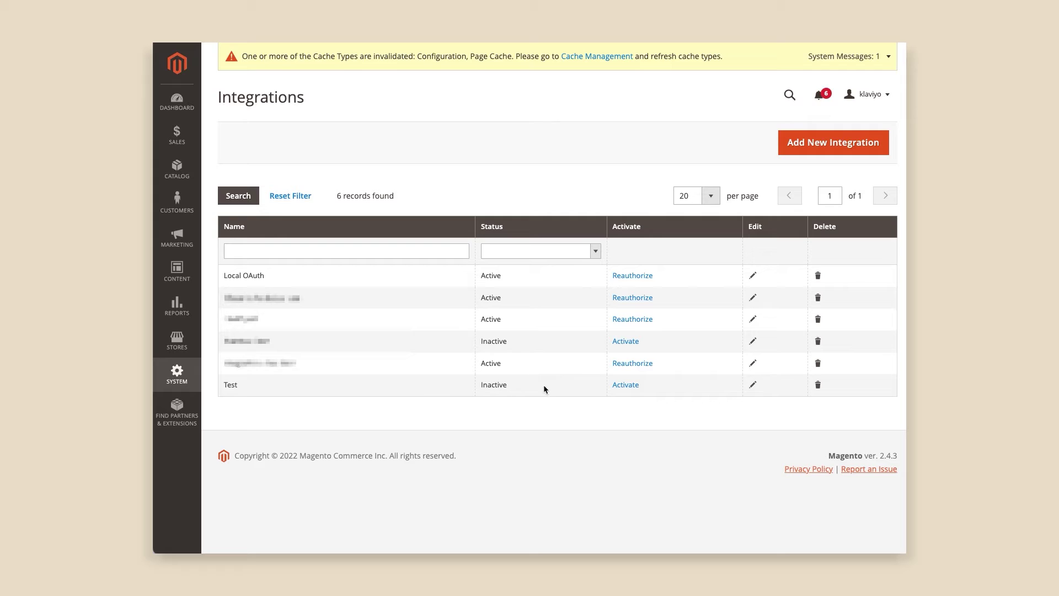
{"action": "left_click", "coordinate": [625, 387]}
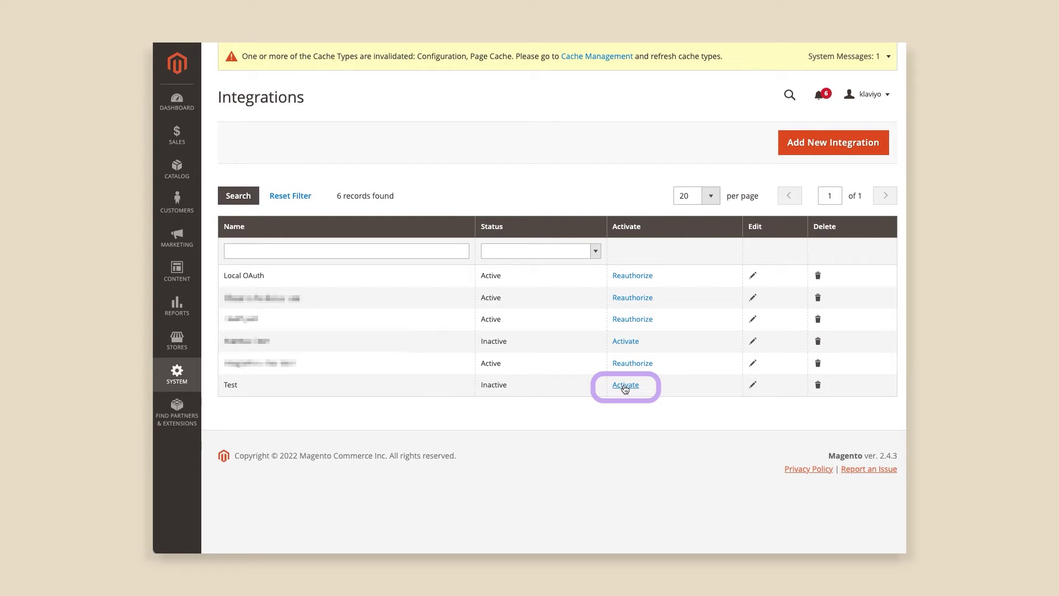
{"action": "left_click", "coordinate": [625, 388]}
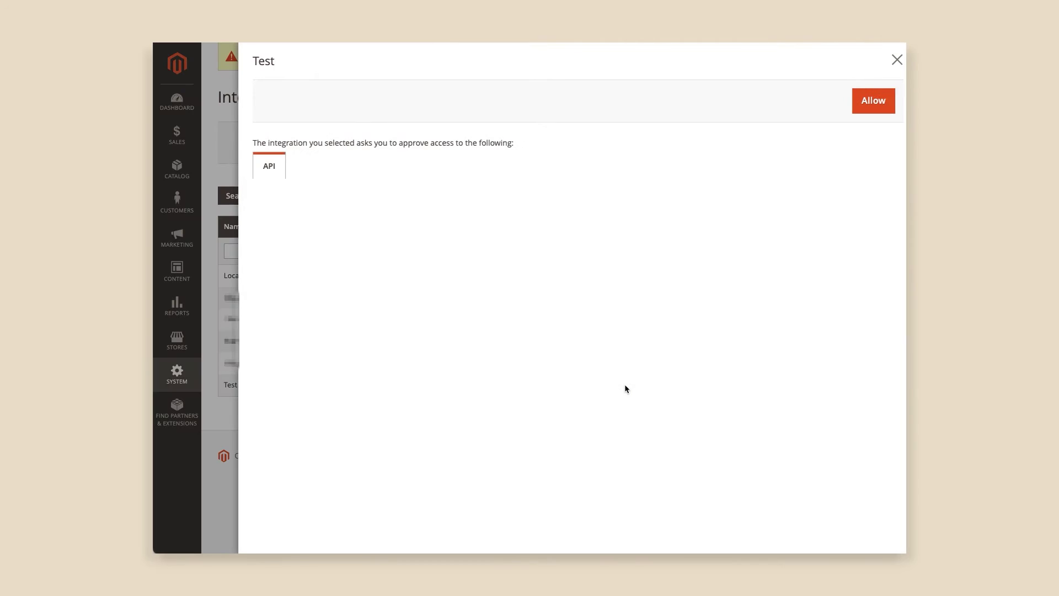
{"action": "left_click", "coordinate": [856, 115]}
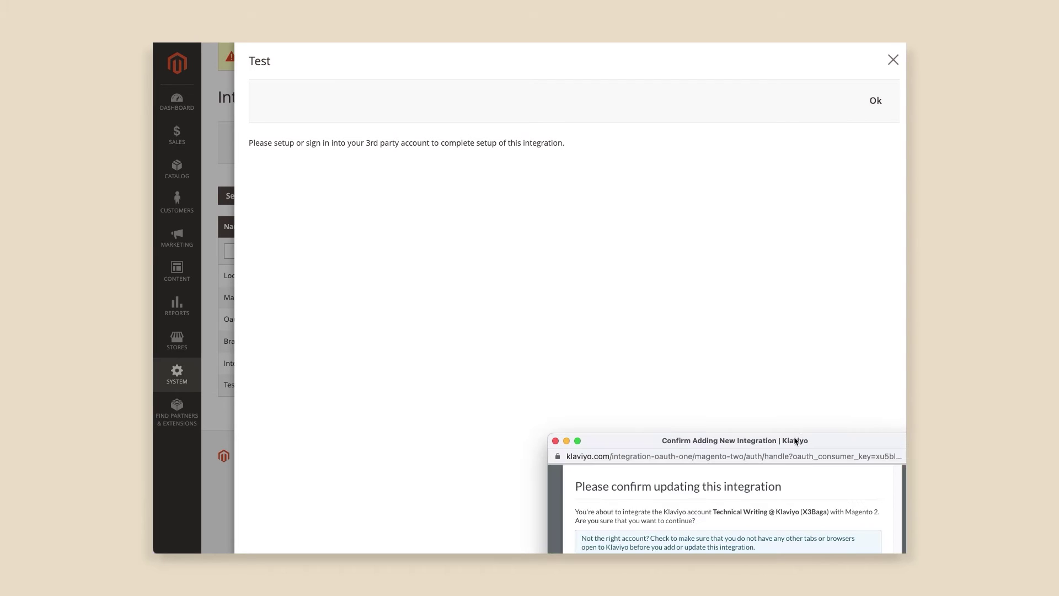
- Confirm the Integrate Magento 2 request in the Klaviyo popup
{"action": "left_click_drag", "start_coordinate": [794, 441], "coordinate": [731, 217]}
{"action": "left_click", "coordinate": [782, 359]}
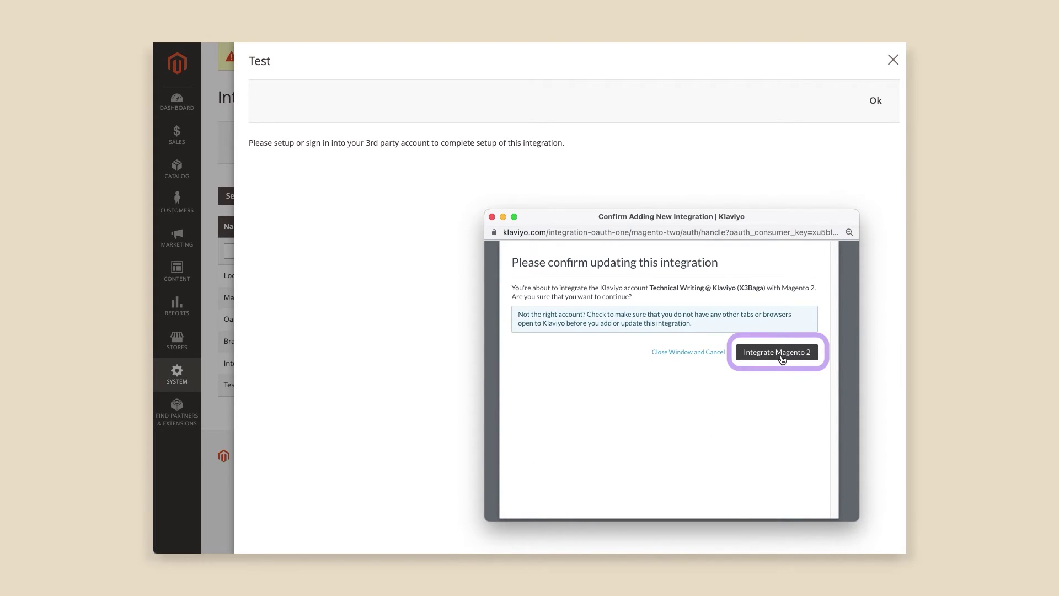
{"action": "left_click", "coordinate": [782, 358]}
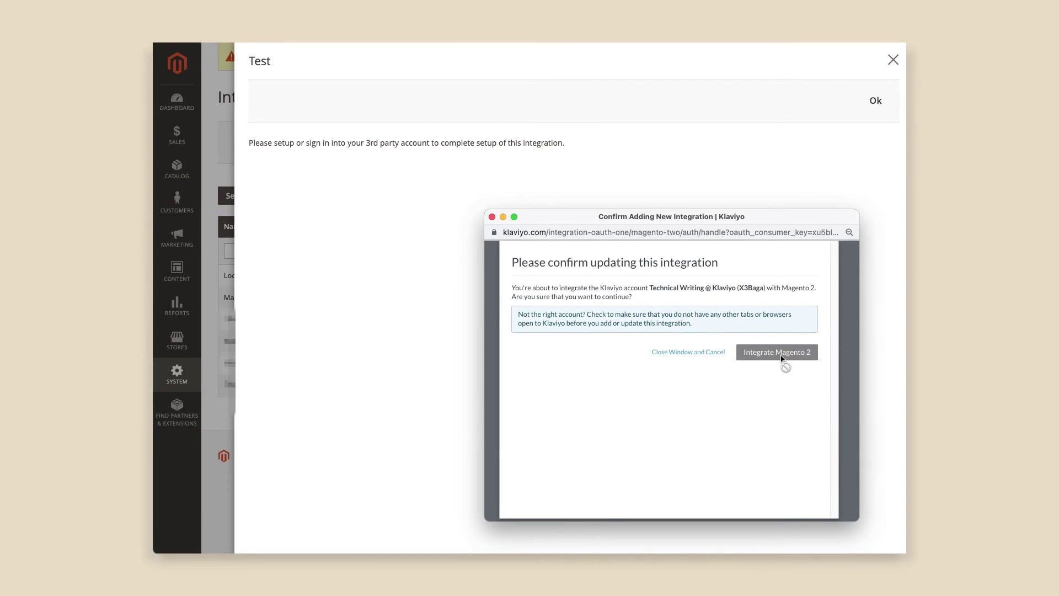
{"action": "left_click", "coordinate": [781, 359]}
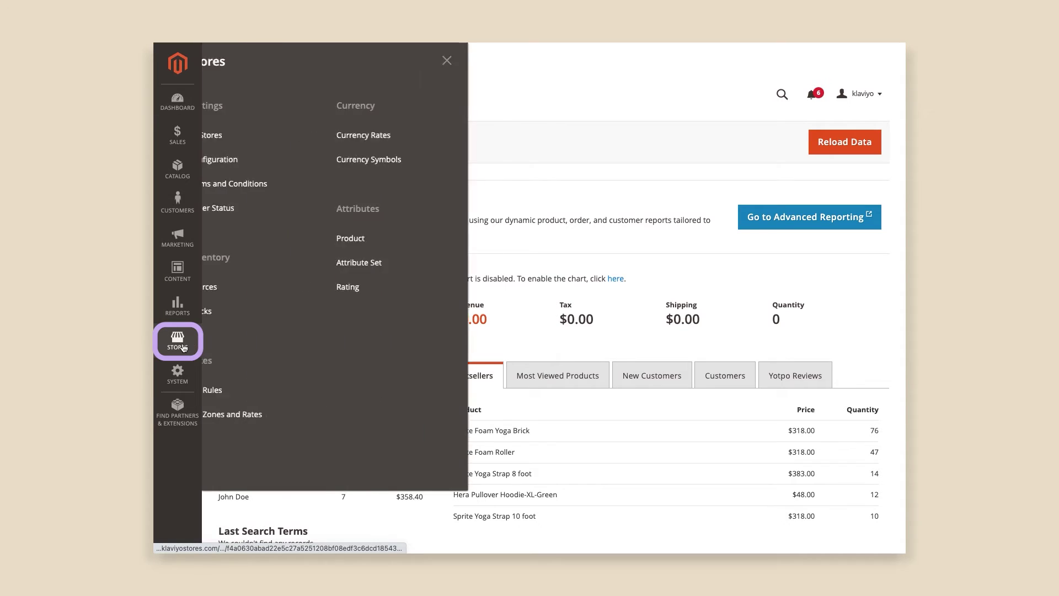
- In Klaviyo Newsletter settings, sync subscribers to Newsletter and set Use Klaviyo Opt-In Settings to Yes
{"action": "left_click", "coordinate": [238, 163]}
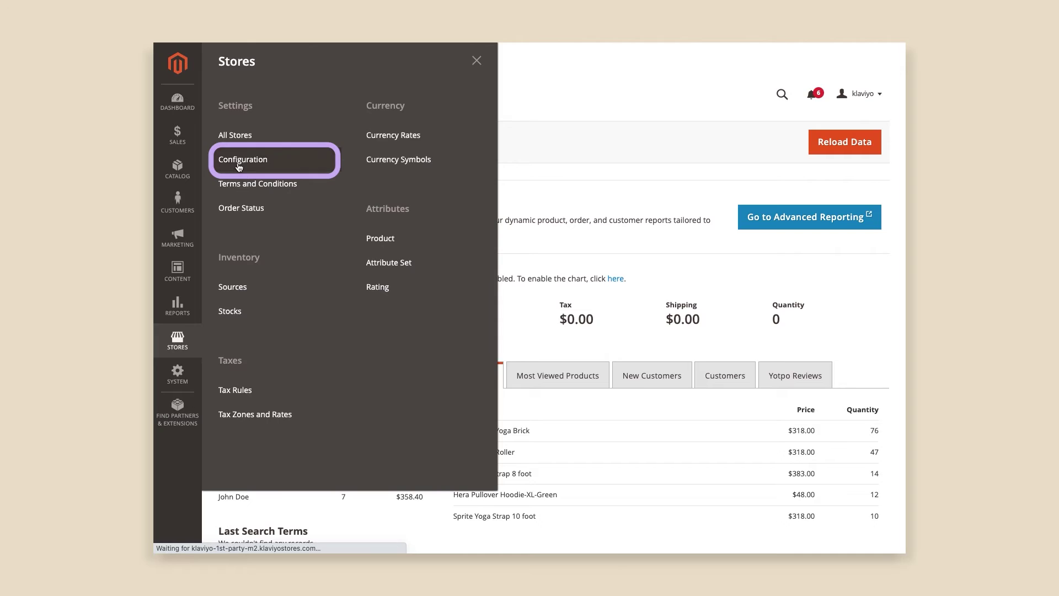
{"action": "left_click", "coordinate": [349, 272]}
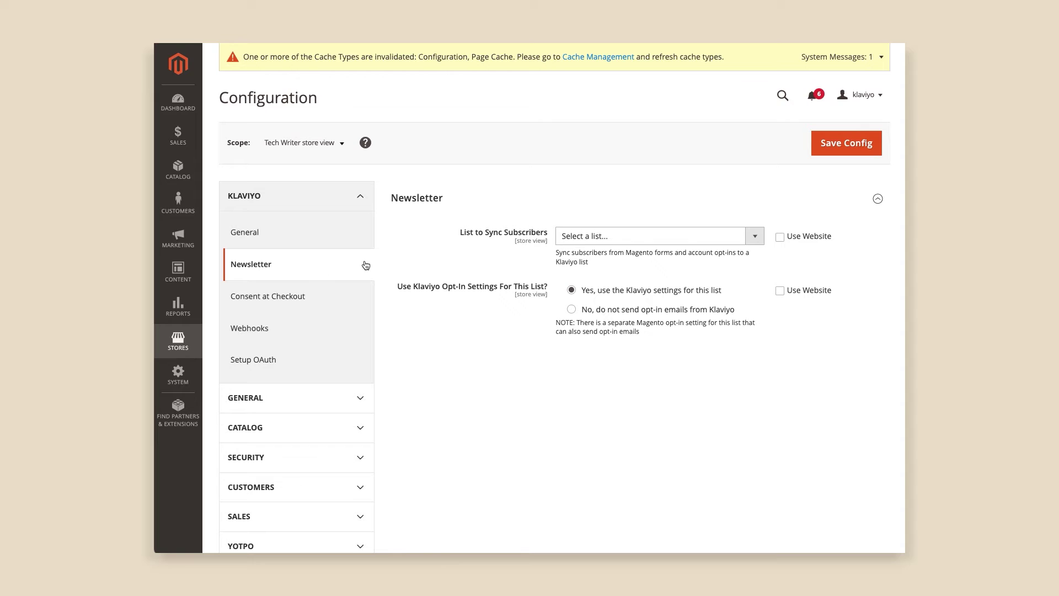
{"action": "left_click", "coordinate": [602, 238]}
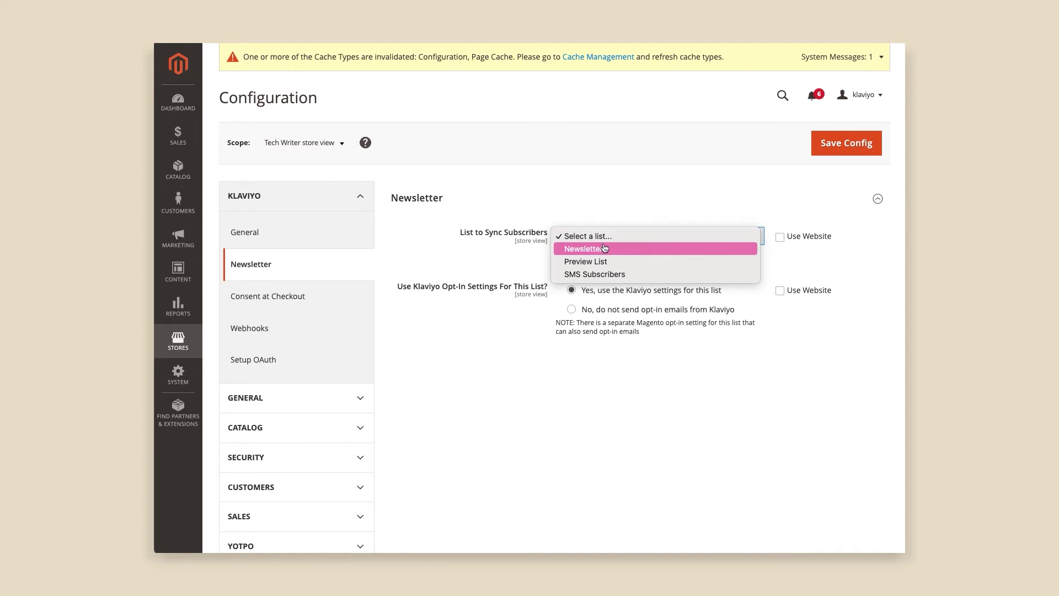
{"action": "left_click", "coordinate": [603, 250]}
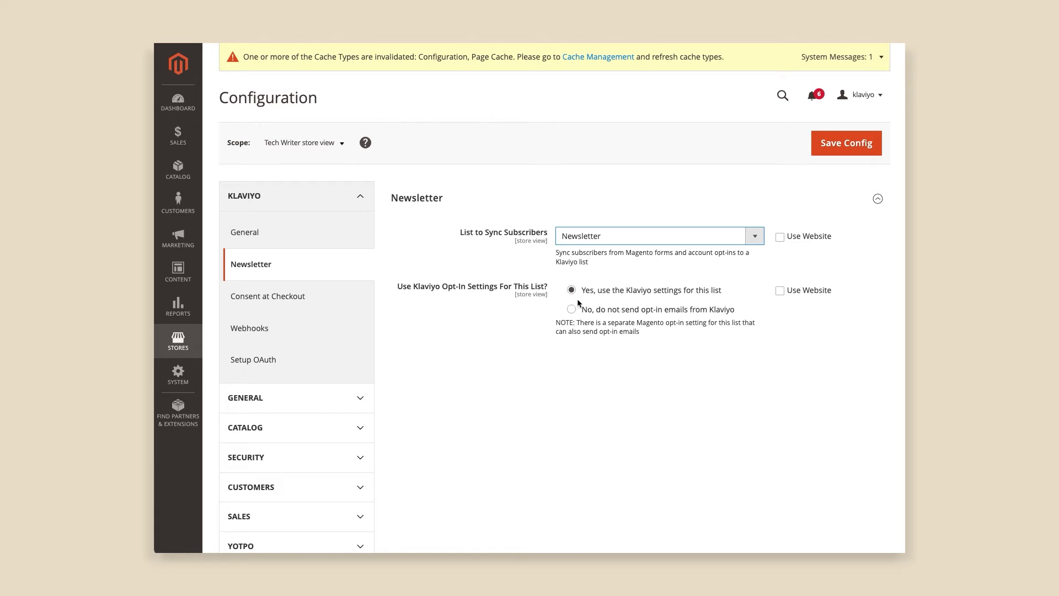
{"action": "left_click", "coordinate": [571, 310]}
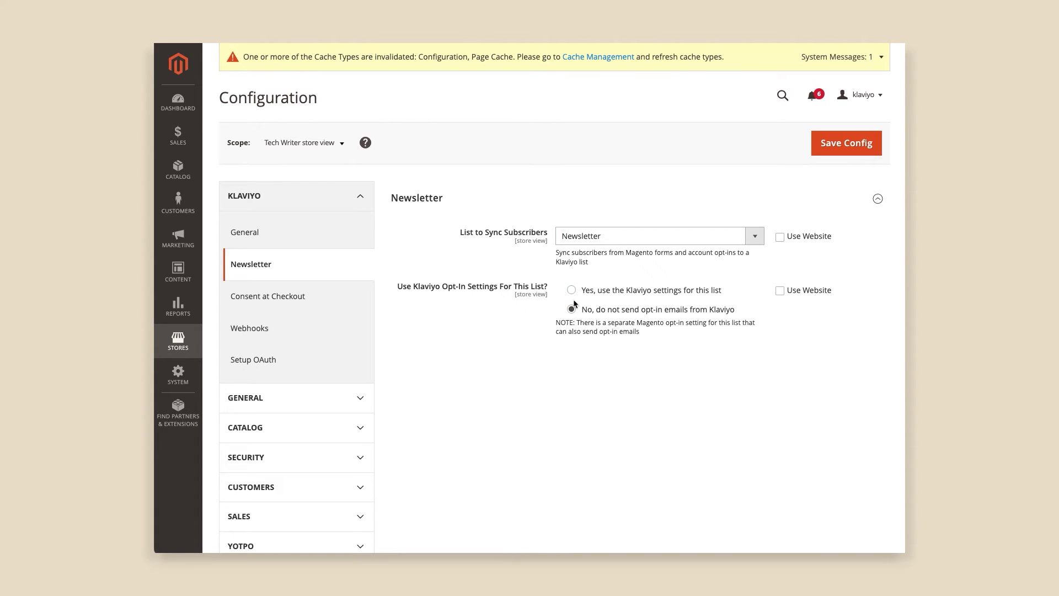
{"action": "left_click", "coordinate": [572, 291]}
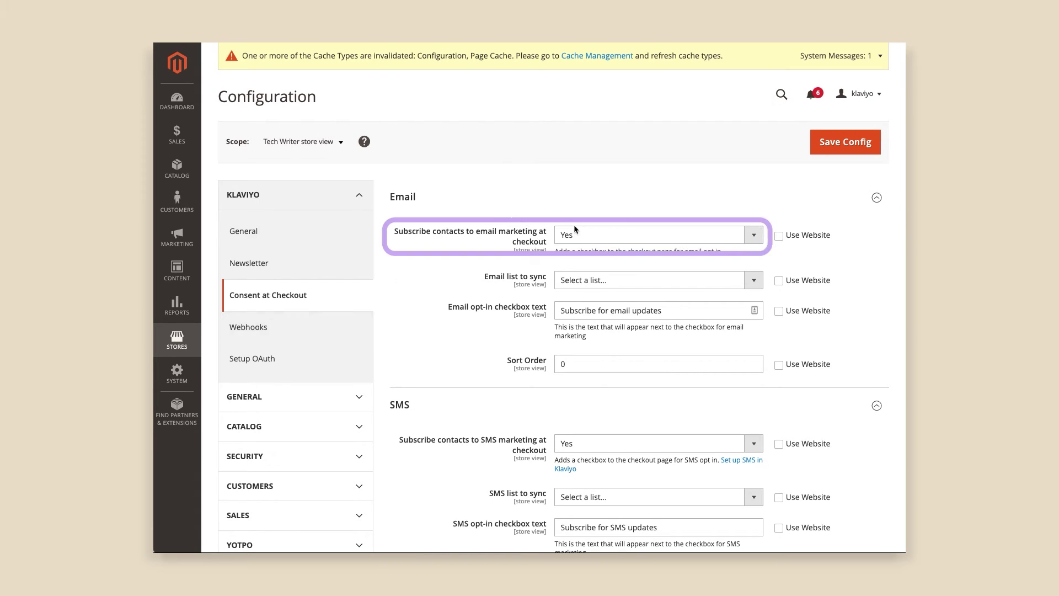
- In Consent at Checkout, set email marketing subscription to Yes and Email list to Newsletter
{"action": "left_click", "coordinate": [586, 237]}
{"action": "left_click", "coordinate": [588, 238]}
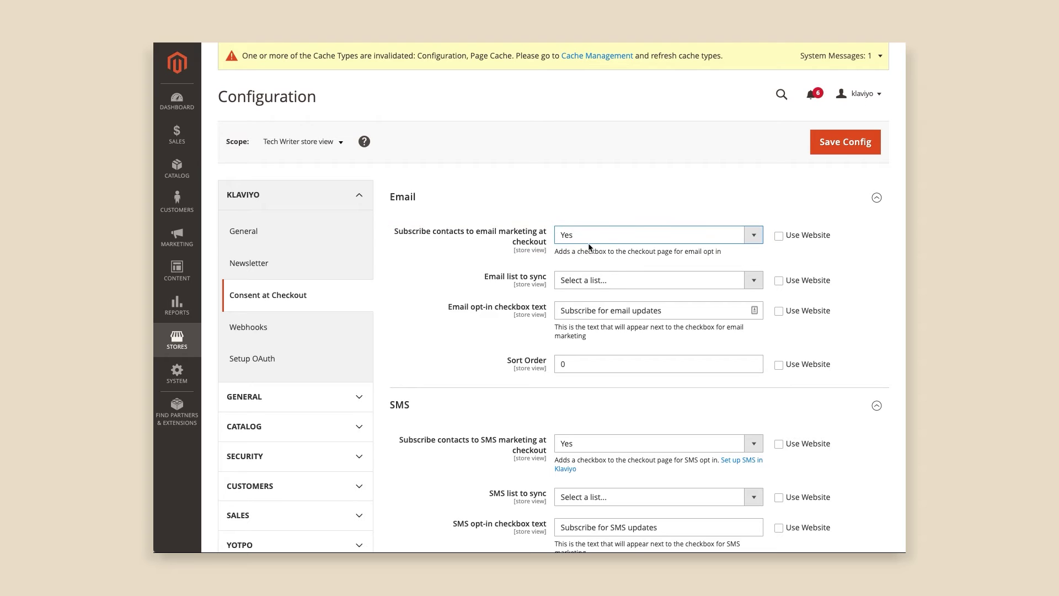
{"action": "left_click", "coordinate": [591, 278]}
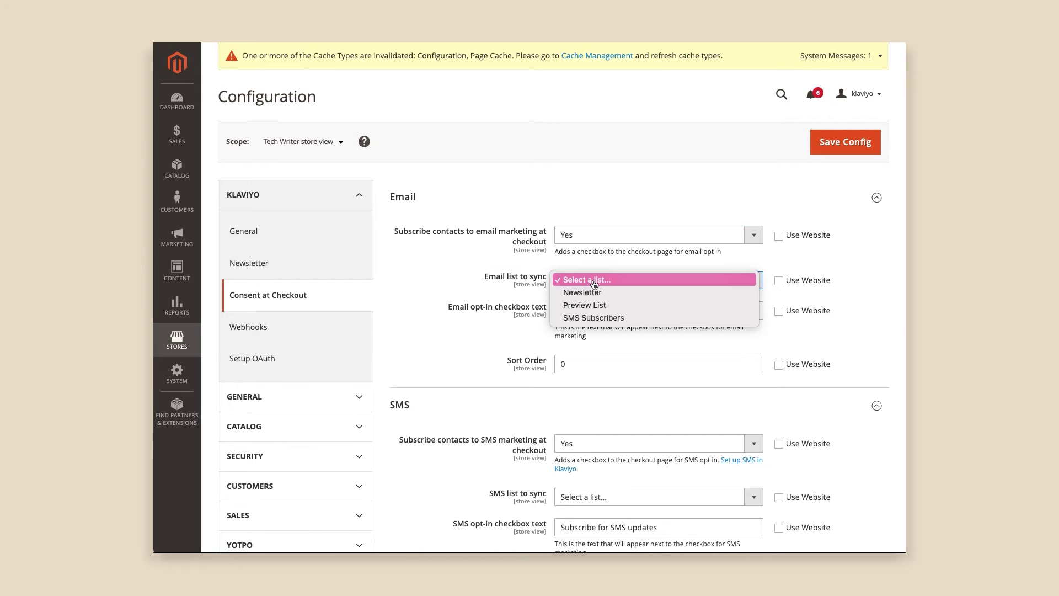
{"action": "left_click", "coordinate": [598, 293]}
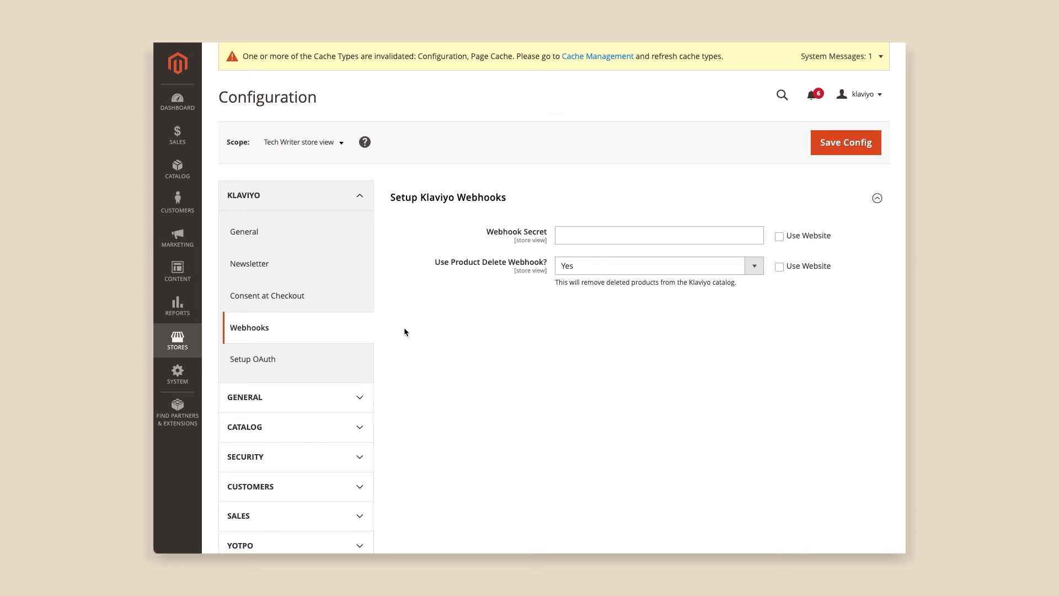
- Enter the webhook secret and keep Use Product Delete Webhook set to Yes
{"action": "left_click", "coordinate": [575, 230]}
{"action": "type", "text": "•••••••••••"}
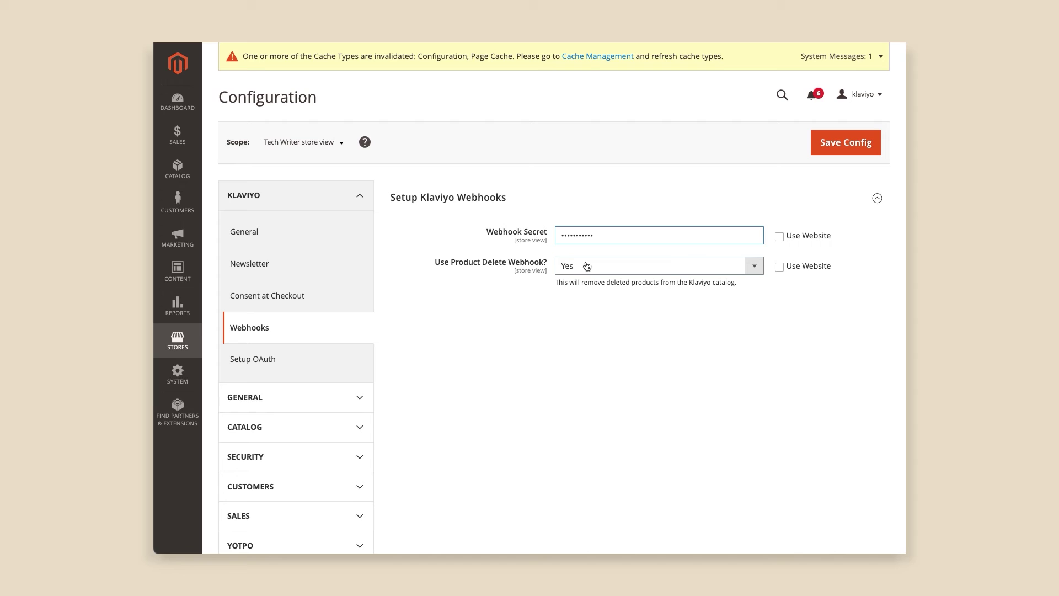
{"action": "left_click", "coordinate": [587, 266]}
{"action": "left_click", "coordinate": [586, 274]}
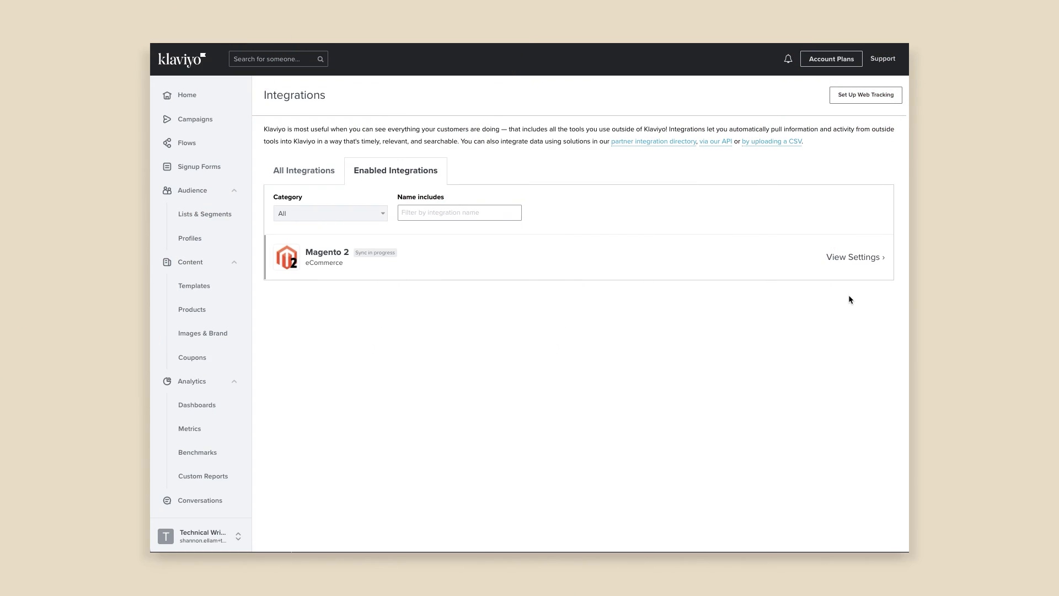
- In the Magento 2 integration's View Settings, subscribe new customers to the Newsletter list
{"action": "left_click", "coordinate": [850, 267]}
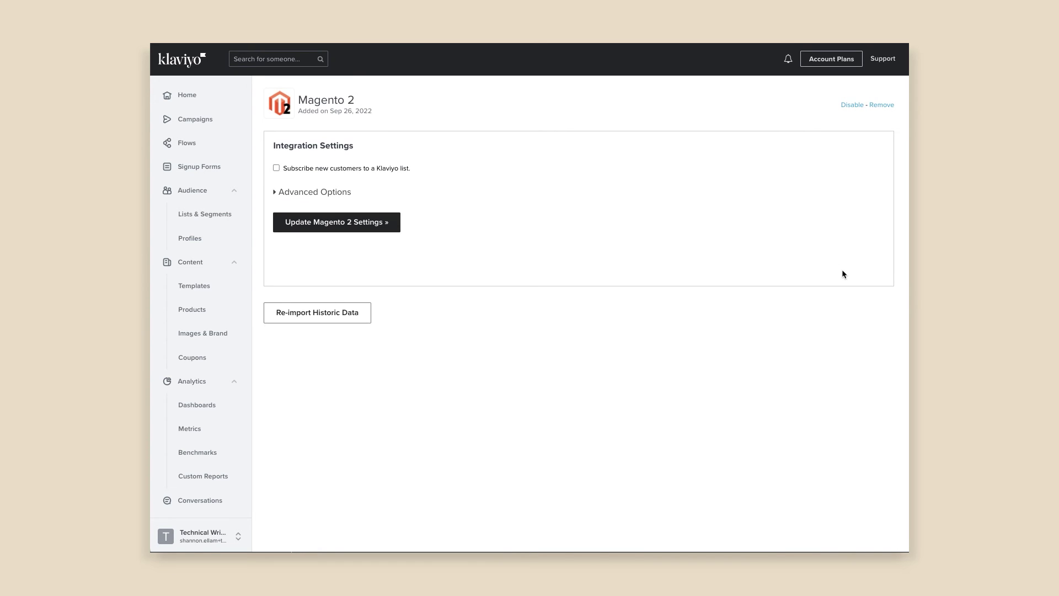
{"action": "left_click", "coordinate": [277, 168]}
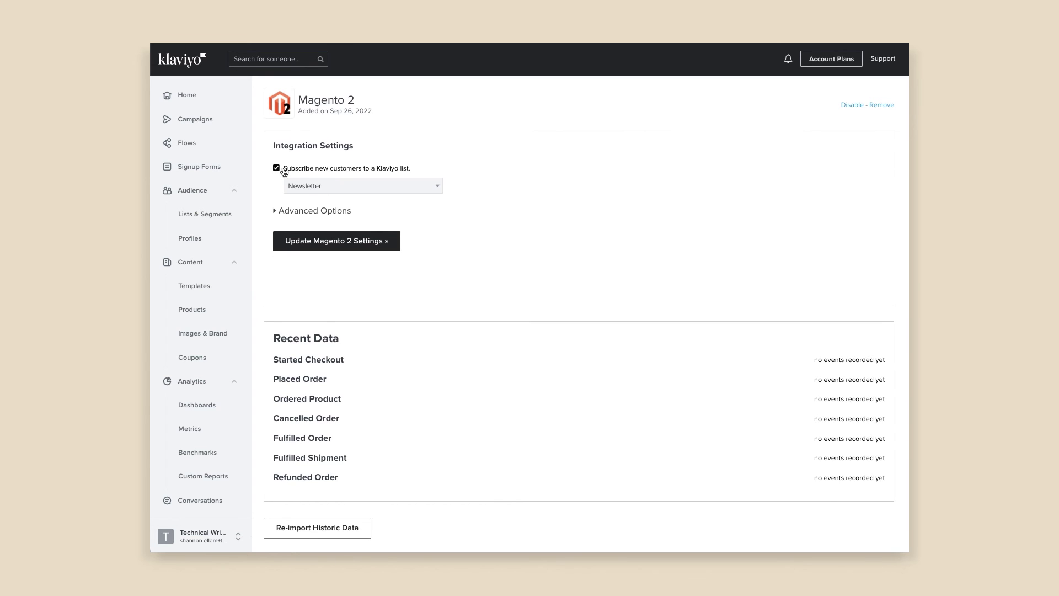
{"action": "left_click", "coordinate": [329, 189]}
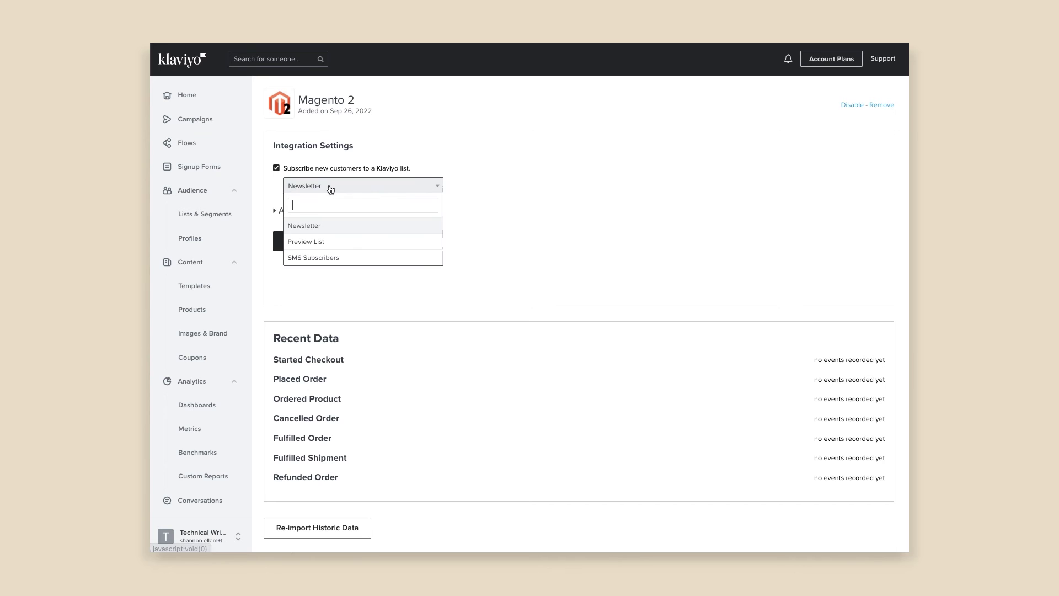
{"action": "left_click", "coordinate": [318, 224]}
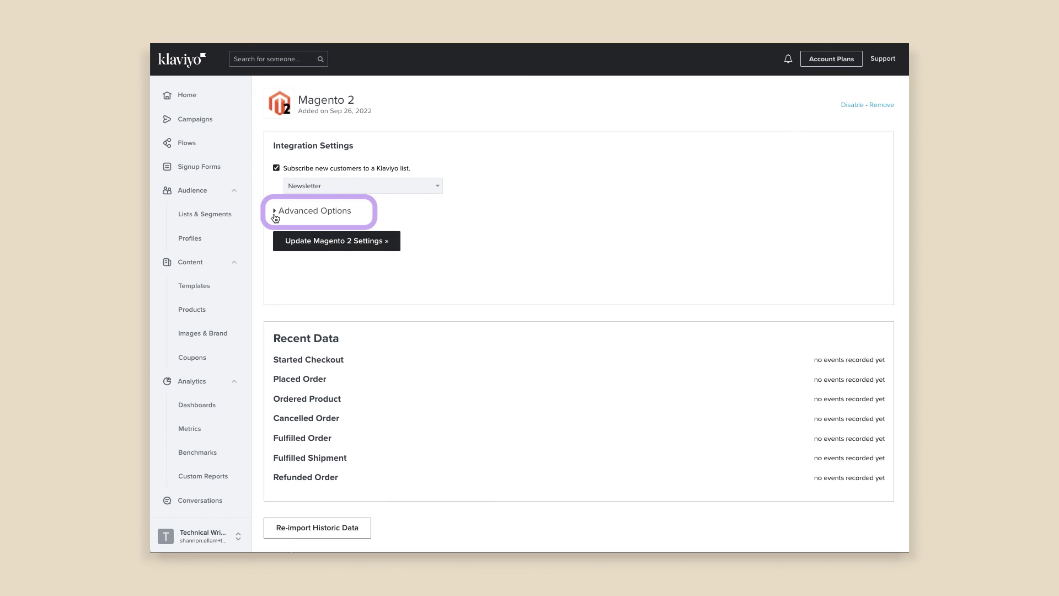
- Under Advanced Options, retrieve the stores, select Tech Writer store view (Store ID 4) and enable Use special price
{"action": "left_click", "coordinate": [275, 217]}
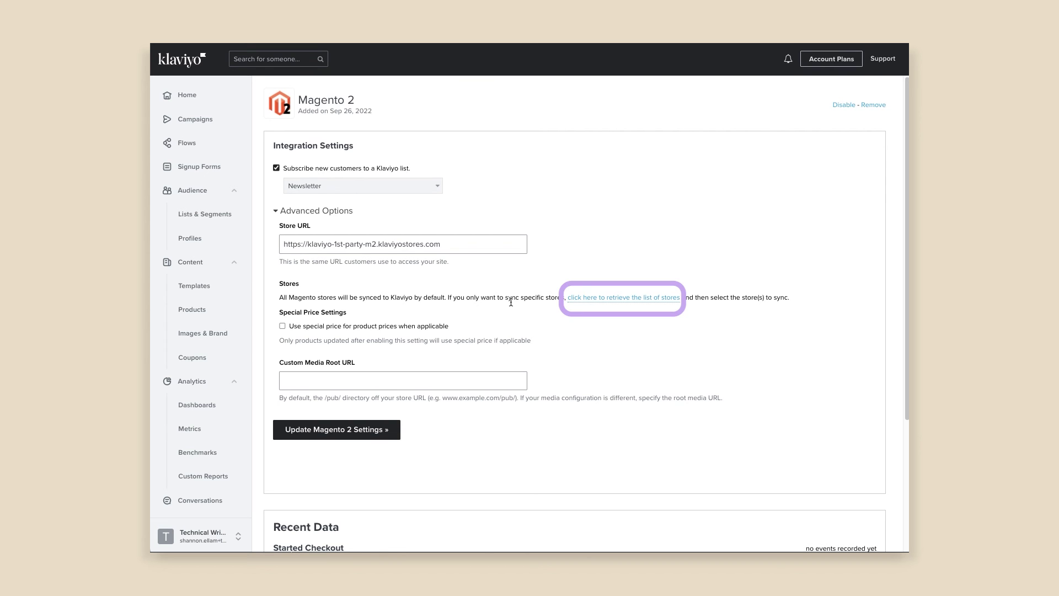
{"action": "left_click", "coordinate": [605, 302]}
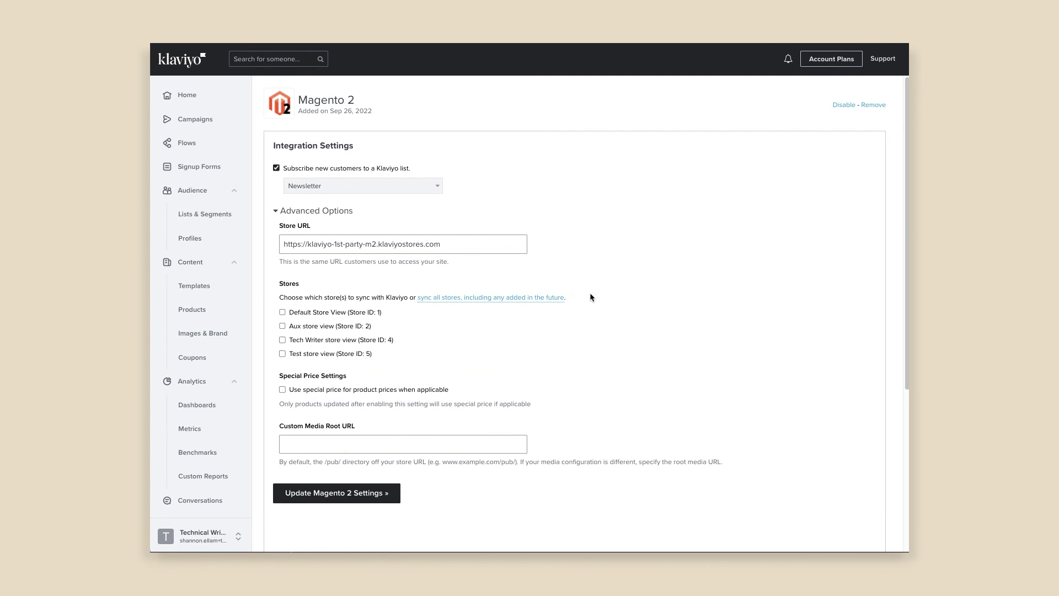
{"action": "left_click", "coordinate": [282, 339]}
{"action": "left_click", "coordinate": [286, 390]}
{"action": "scroll", "coordinate": [346, 401], "scroll_direction": "down", "scroll_amount": 1}
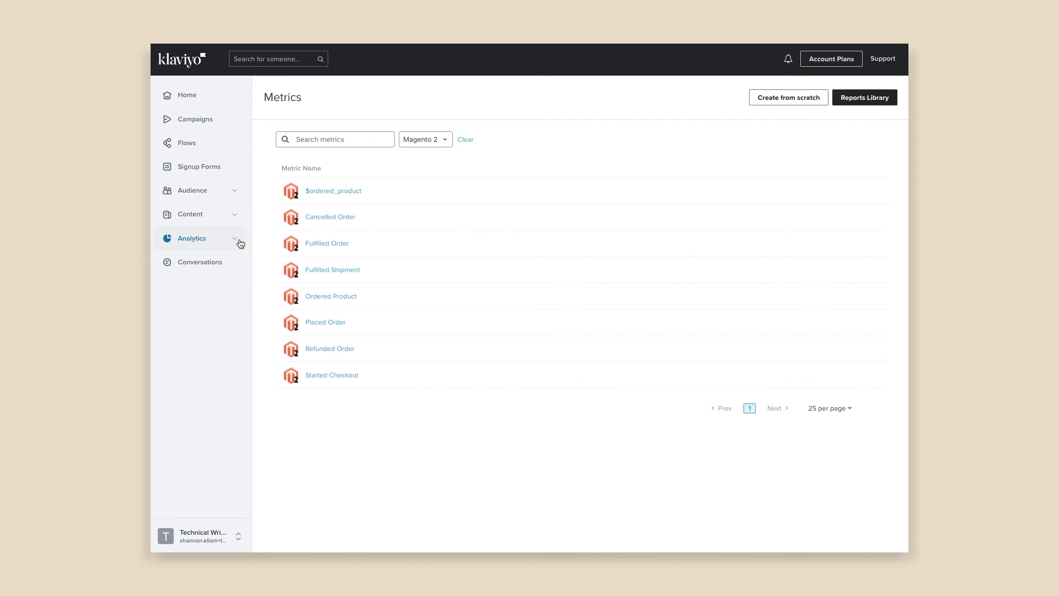
- Open Analytics > Metrics and filter the metric source to Magento 2
{"action": "left_click", "coordinate": [237, 240]}
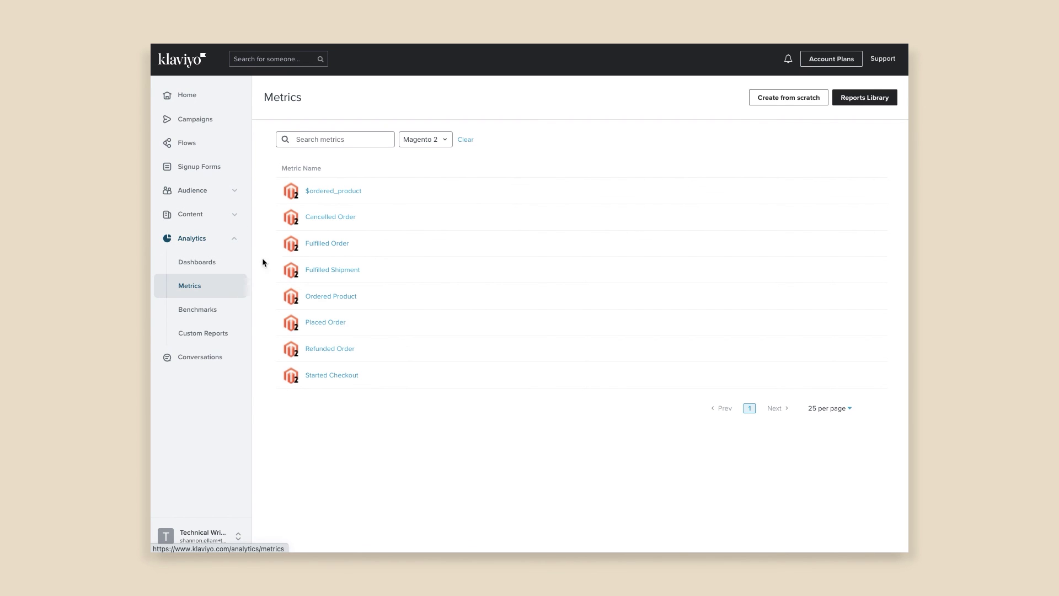
{"action": "left_click", "coordinate": [413, 141]}
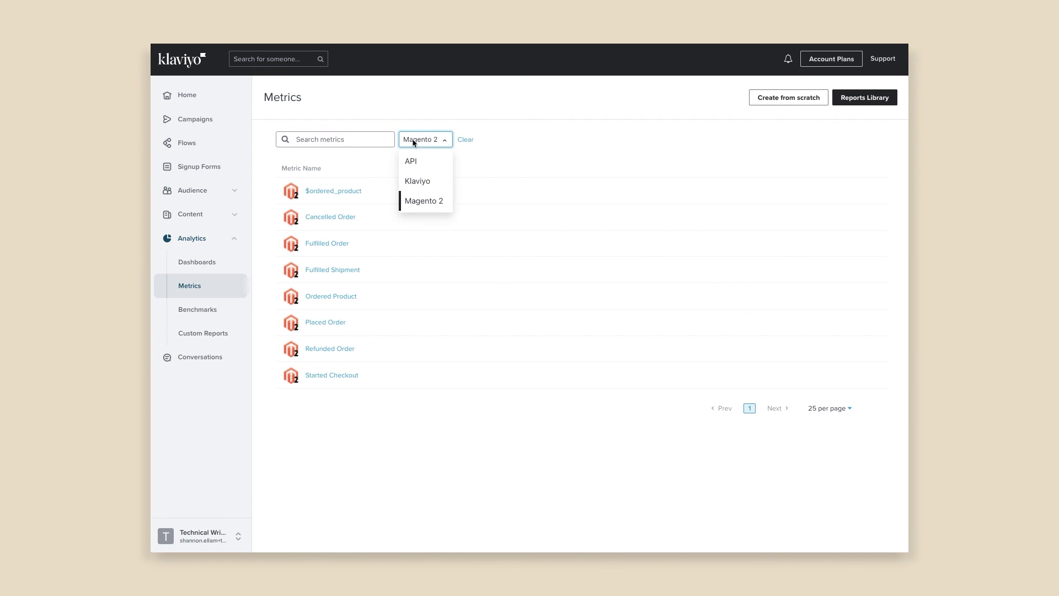
{"action": "left_click", "coordinate": [419, 201]}
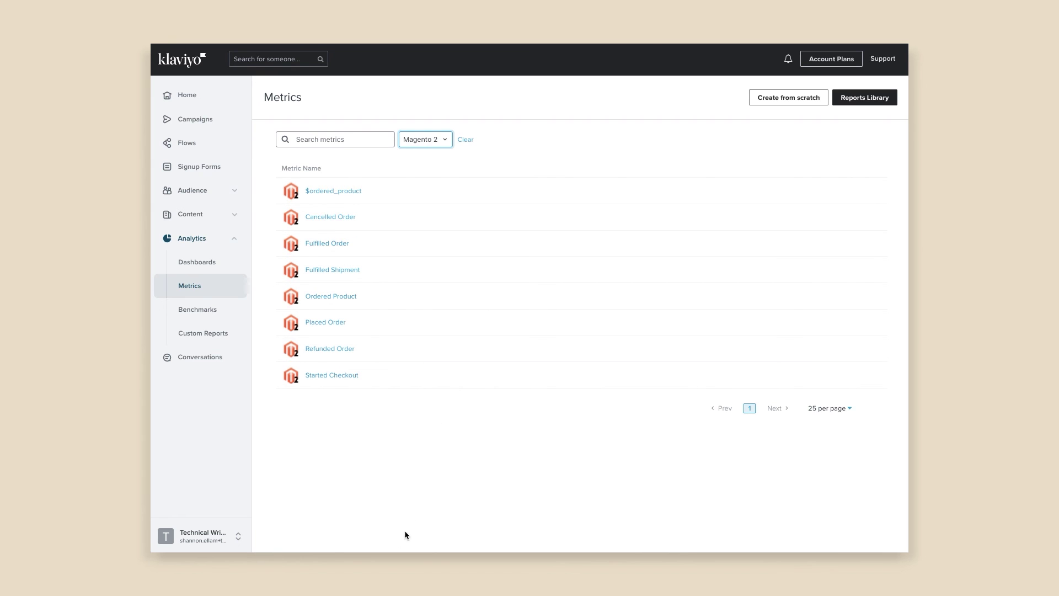